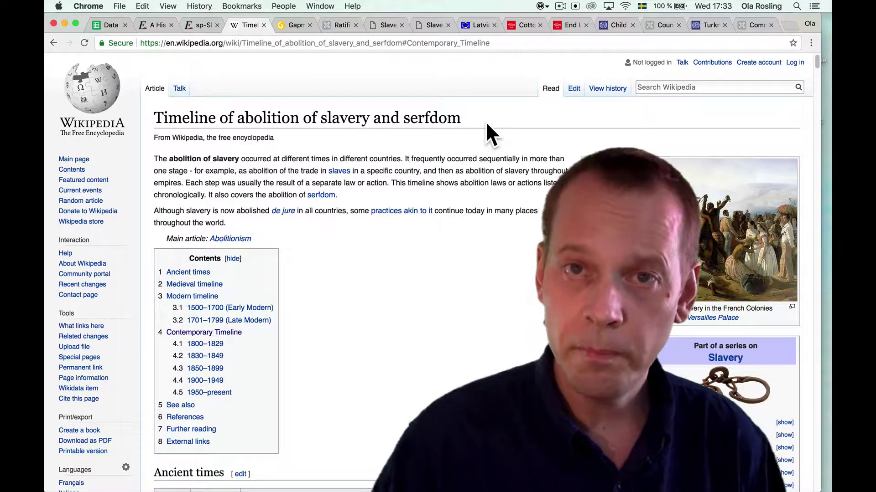
{"action": "scroll", "coordinate": [490, 134], "scroll_direction": "down", "scroll_amount": 3}
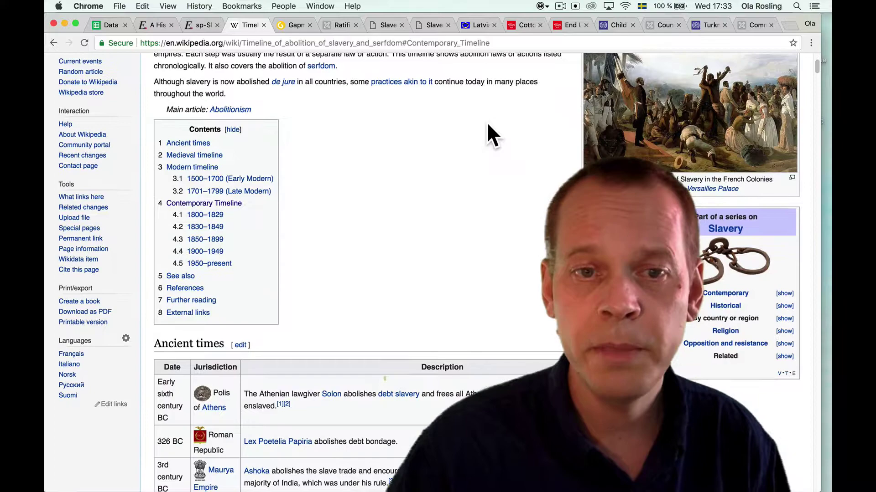
{"action": "scroll", "coordinate": [491, 135], "scroll_direction": "down", "scroll_amount": 3}
{"action": "scroll", "coordinate": [490, 134], "scroll_direction": "down", "scroll_amount": 2}
{"action": "scroll", "coordinate": [491, 135], "scroll_direction": "down", "scroll_amount": 3}
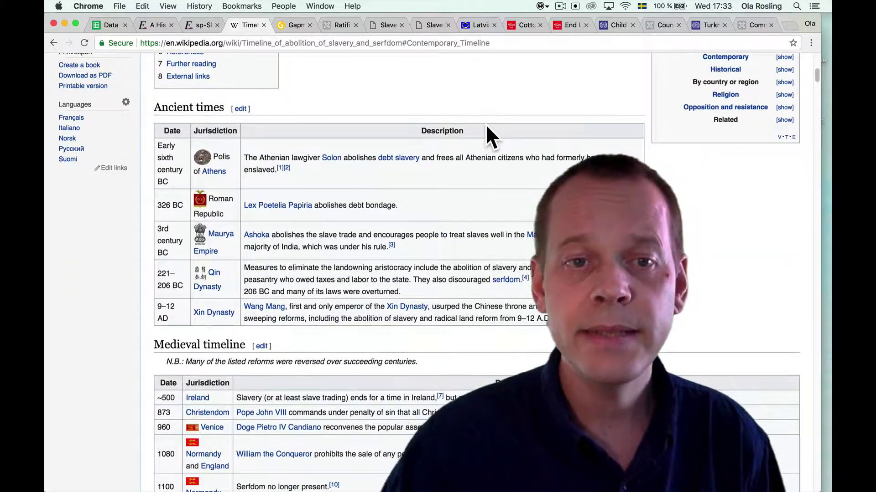
{"action": "scroll", "coordinate": [490, 134], "scroll_direction": "down", "scroll_amount": 3}
{"action": "scroll", "coordinate": [490, 134], "scroll_direction": "down", "scroll_amount": 2}
{"action": "scroll", "coordinate": [488, 127], "scroll_direction": "down", "scroll_amount": 3}
{"action": "scroll", "coordinate": [487, 128], "scroll_direction": "down", "scroll_amount": 3}
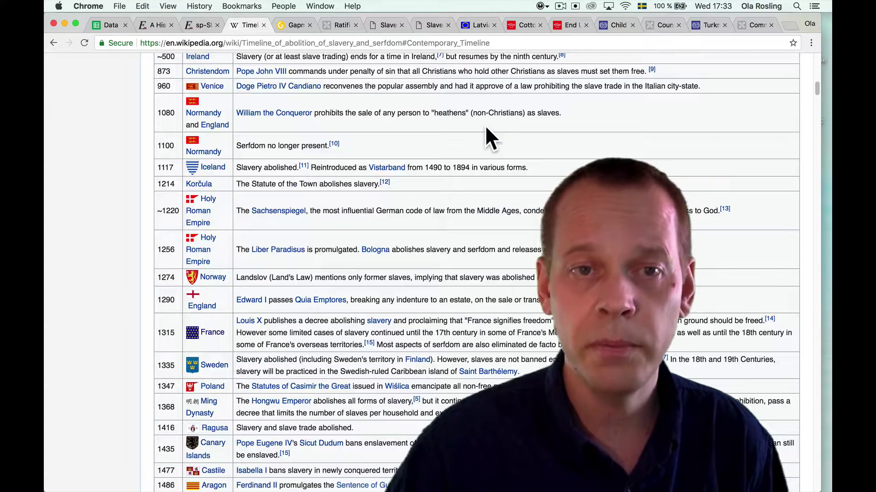
{"action": "scroll", "coordinate": [487, 127], "scroll_direction": "down", "scroll_amount": 3}
{"action": "scroll", "coordinate": [487, 128], "scroll_direction": "down", "scroll_amount": 2}
{"action": "scroll", "coordinate": [491, 137], "scroll_direction": "down", "scroll_amount": 3}
{"action": "scroll", "coordinate": [490, 137], "scroll_direction": "down", "scroll_amount": 1}
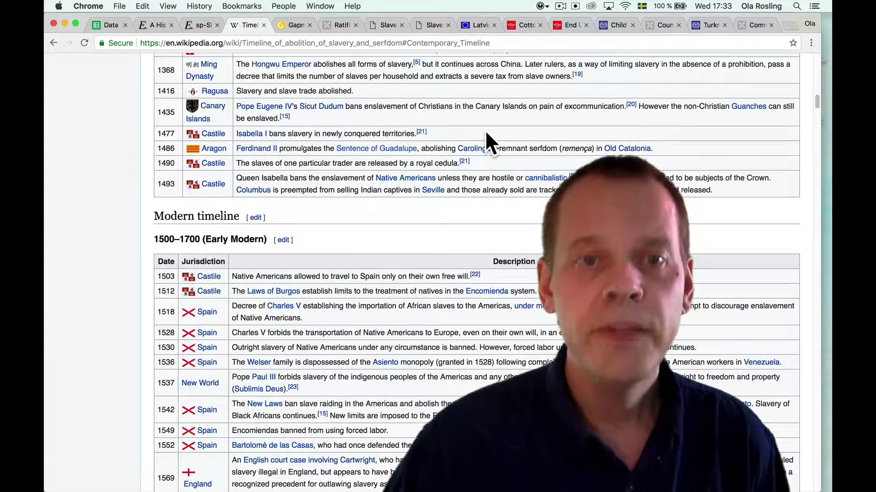
{"action": "scroll", "coordinate": [491, 136], "scroll_direction": "down", "scroll_amount": 3}
{"action": "scroll", "coordinate": [491, 137], "scroll_direction": "down", "scroll_amount": 2}
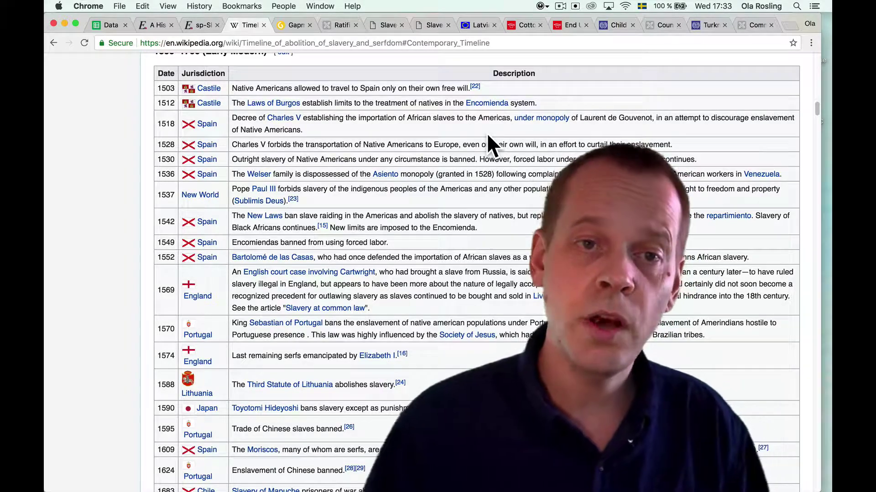
{"action": "scroll", "coordinate": [490, 144], "scroll_direction": "down", "scroll_amount": 2}
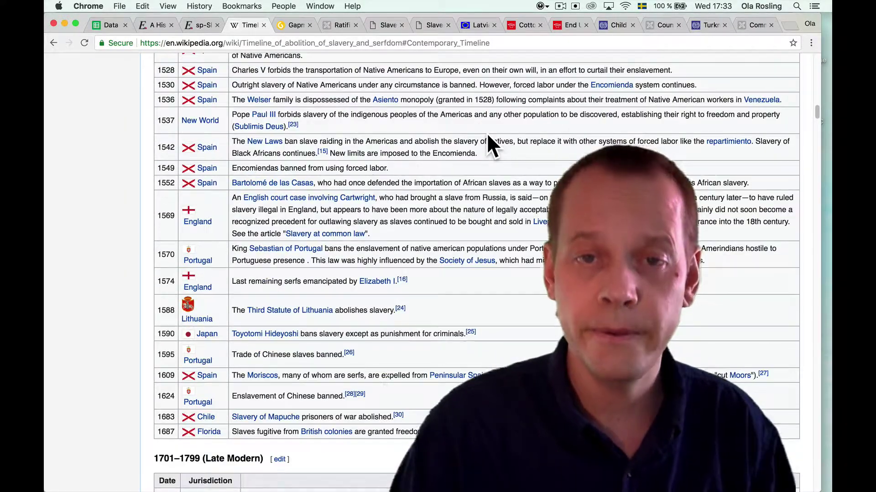
{"action": "scroll", "coordinate": [491, 144], "scroll_direction": "down", "scroll_amount": 1}
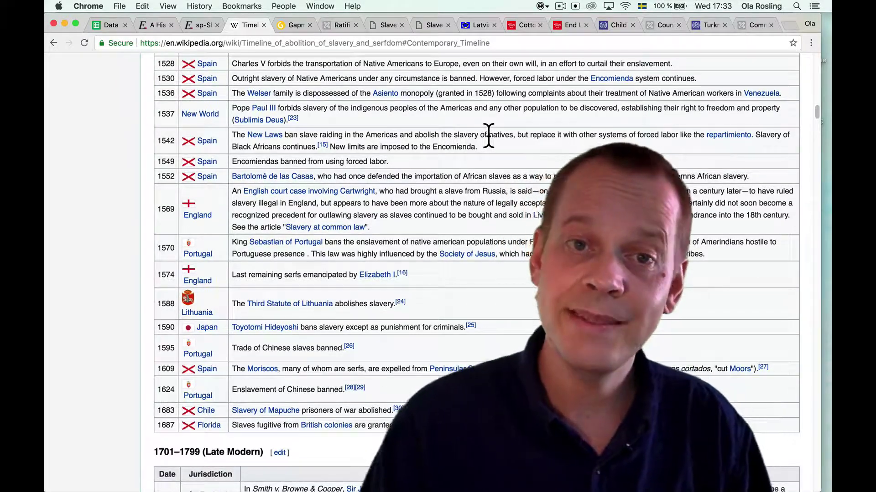
{"action": "scroll", "coordinate": [487, 136], "scroll_direction": "down", "scroll_amount": 5}
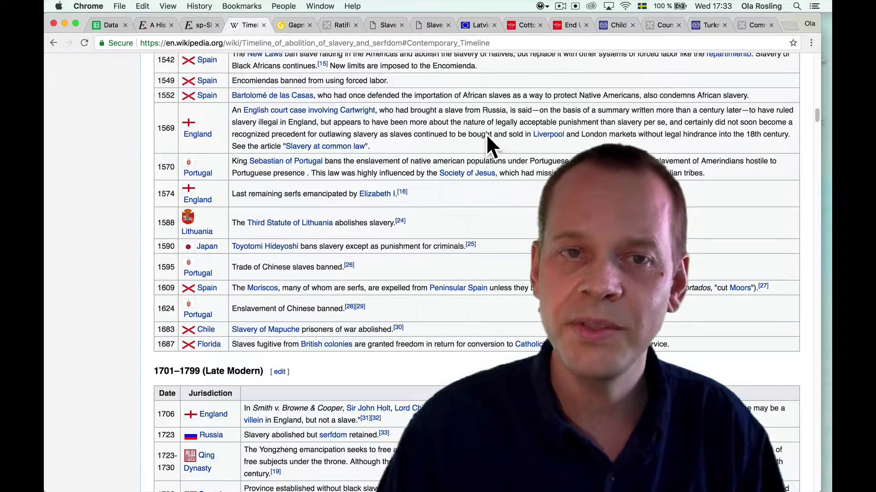
{"action": "scroll", "coordinate": [488, 135], "scroll_direction": "down", "scroll_amount": 5}
{"action": "scroll", "coordinate": [488, 136], "scroll_direction": "down", "scroll_amount": 5}
{"action": "scroll", "coordinate": [488, 136], "scroll_direction": "down", "scroll_amount": 5}
{"action": "scroll", "coordinate": [491, 148], "scroll_direction": "down", "scroll_amount": 5}
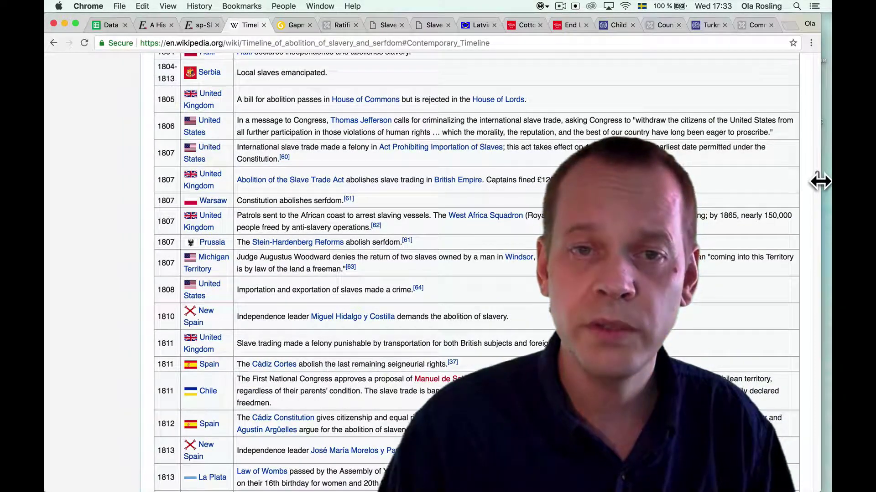
{"action": "left_click_drag", "start_coordinate": [821, 186], "coordinate": [817, 379]}
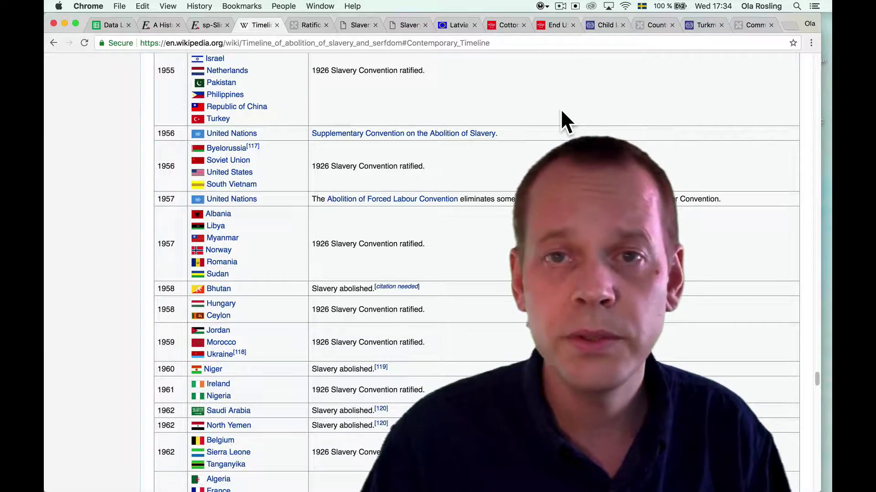
{"action": "scroll", "coordinate": [565, 121], "scroll_direction": "down", "scroll_amount": 1}
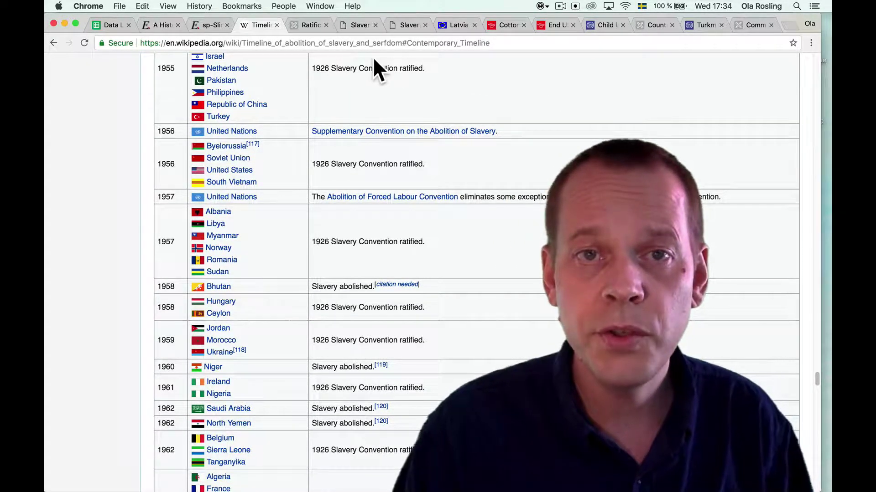
- Review the 1930 Forced Labour Convention ratifications, noting Brazil's 1957 date, then open the QUB site
{"action": "left_click", "coordinate": [305, 25]}
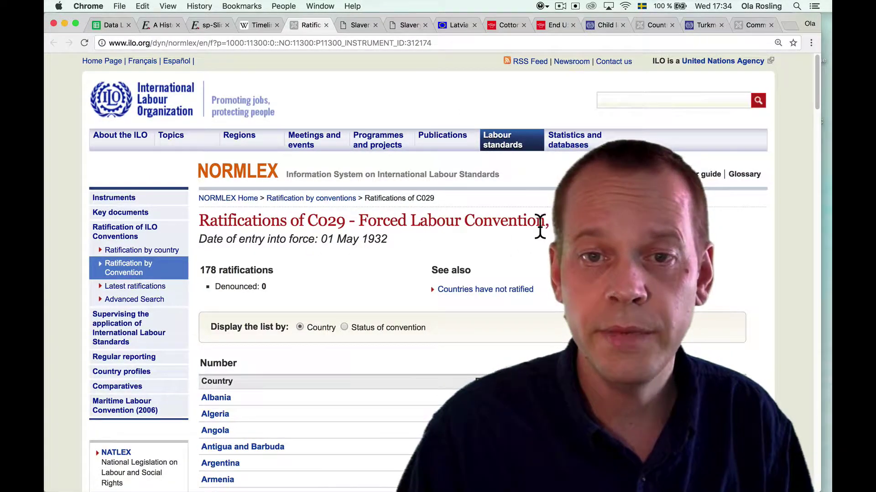
{"action": "left_click_drag", "start_coordinate": [554, 221], "coordinate": [579, 221]}
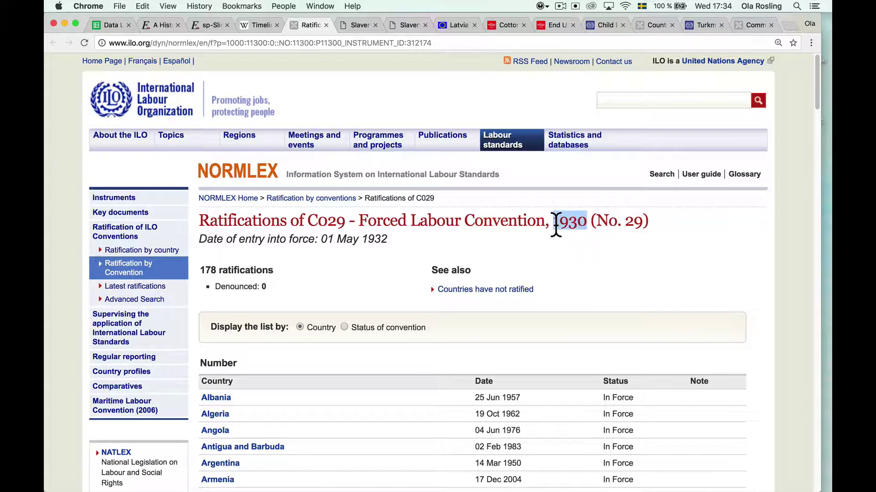
{"action": "scroll", "coordinate": [564, 233], "scroll_direction": "down", "scroll_amount": 2}
{"action": "left_click", "coordinate": [574, 237]}
{"action": "scroll", "coordinate": [574, 237], "scroll_direction": "down", "scroll_amount": 1}
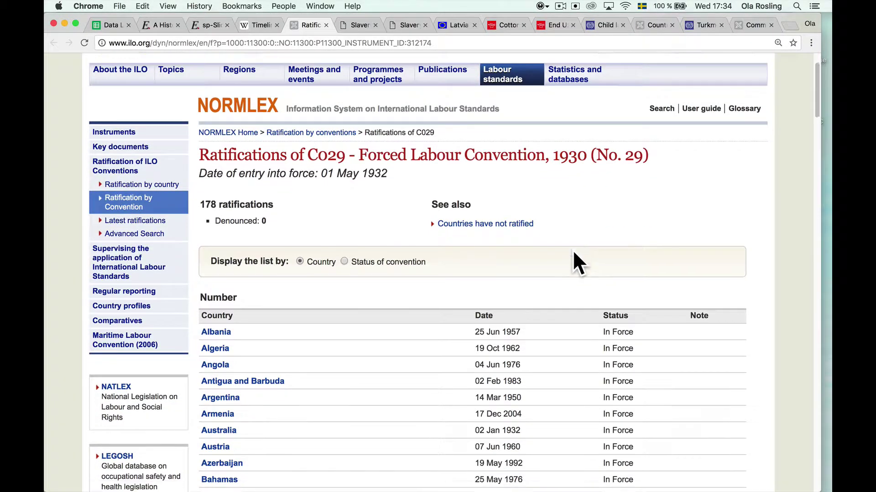
{"action": "scroll", "coordinate": [572, 250], "scroll_direction": "down", "scroll_amount": 3}
{"action": "scroll", "coordinate": [561, 291], "scroll_direction": "down", "scroll_amount": 5}
{"action": "scroll", "coordinate": [561, 295], "scroll_direction": "down", "scroll_amount": 3}
{"action": "scroll", "coordinate": [551, 271], "scroll_direction": "down", "scroll_amount": 2}
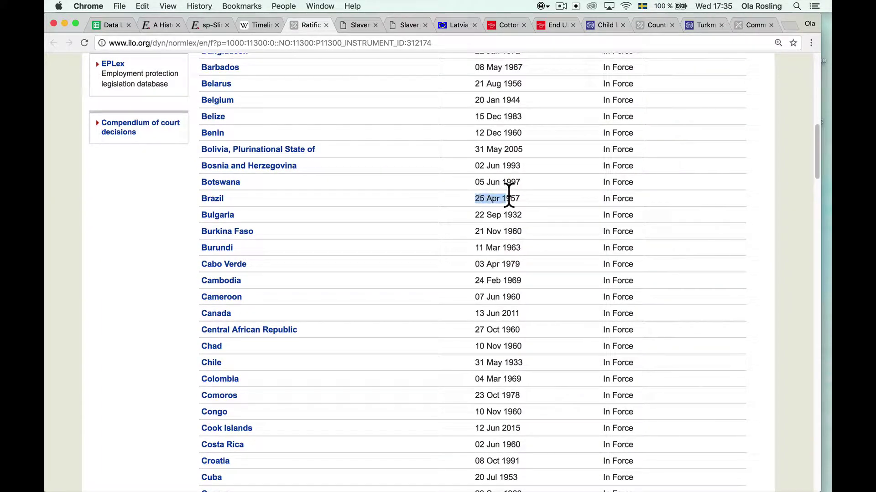
{"action": "double_click", "coordinate": [524, 198]}
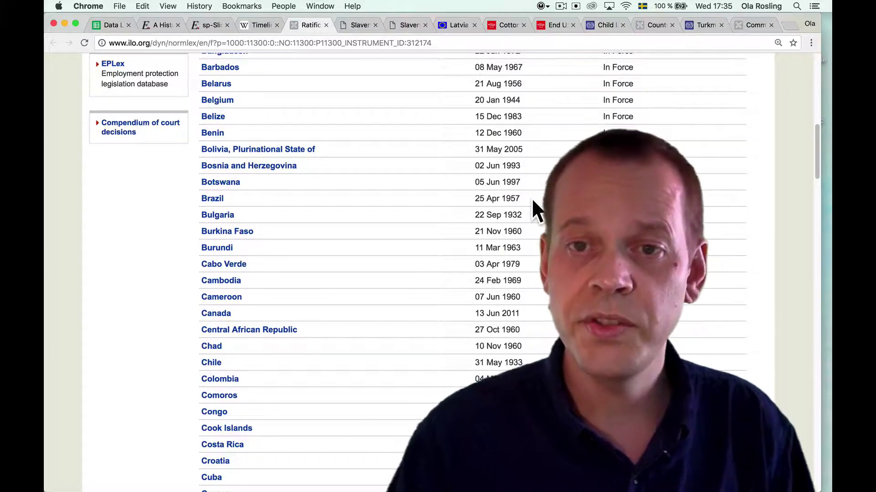
{"action": "scroll", "coordinate": [527, 206], "scroll_direction": "down", "scroll_amount": 5}
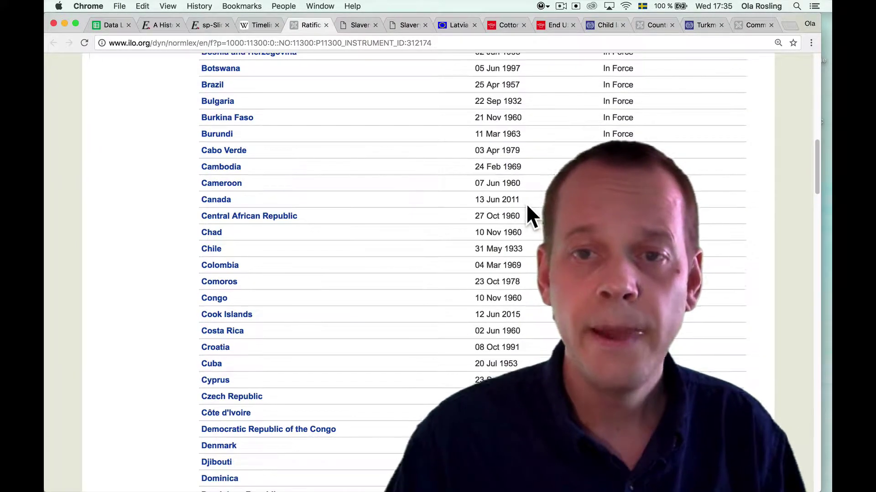
{"action": "scroll", "coordinate": [527, 213], "scroll_direction": "down", "scroll_amount": 5}
{"action": "scroll", "coordinate": [527, 218], "scroll_direction": "down", "scroll_amount": 3}
{"action": "scroll", "coordinate": [522, 211], "scroll_direction": "down", "scroll_amount": 2}
{"action": "scroll", "coordinate": [523, 211], "scroll_direction": "down", "scroll_amount": 3}
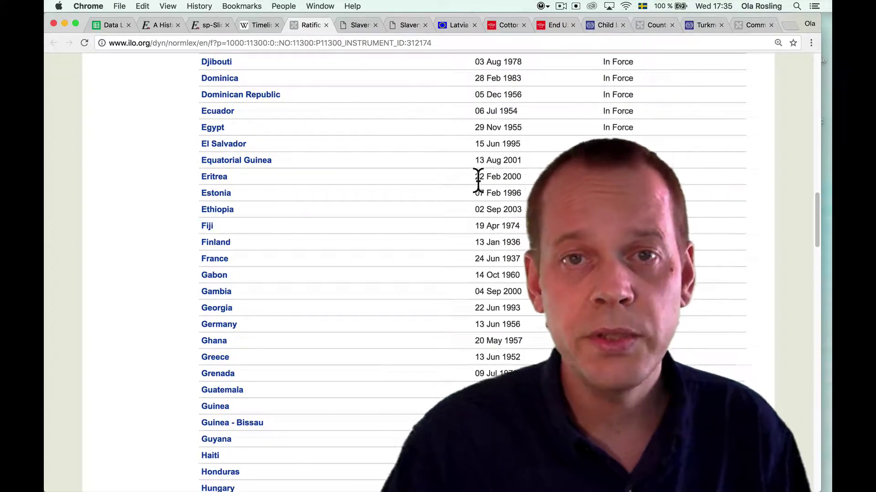
{"action": "left_click", "coordinate": [361, 27]}
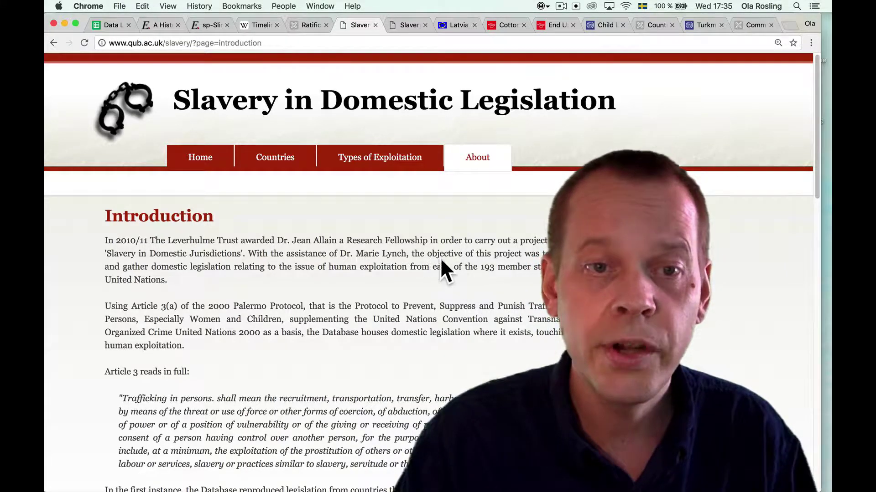
{"action": "scroll", "coordinate": [507, 280], "scroll_direction": "down", "scroll_amount": 3}
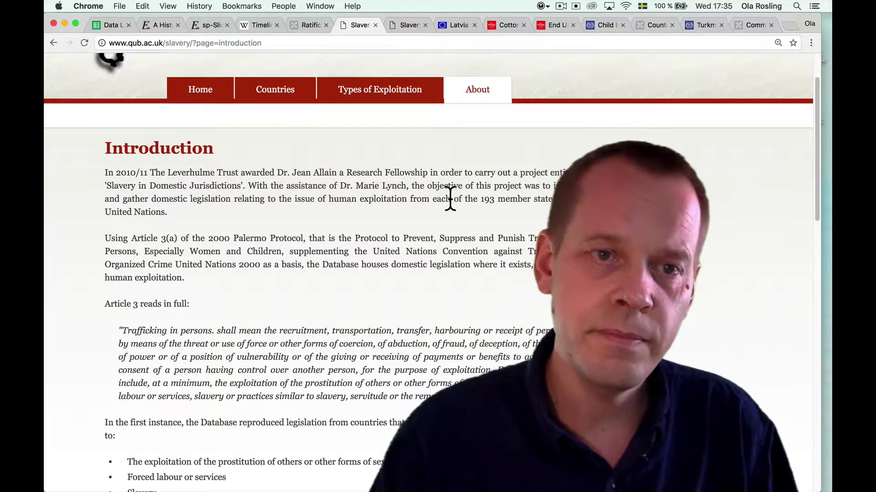
{"action": "scroll", "coordinate": [449, 199], "scroll_direction": "down", "scroll_amount": 1}
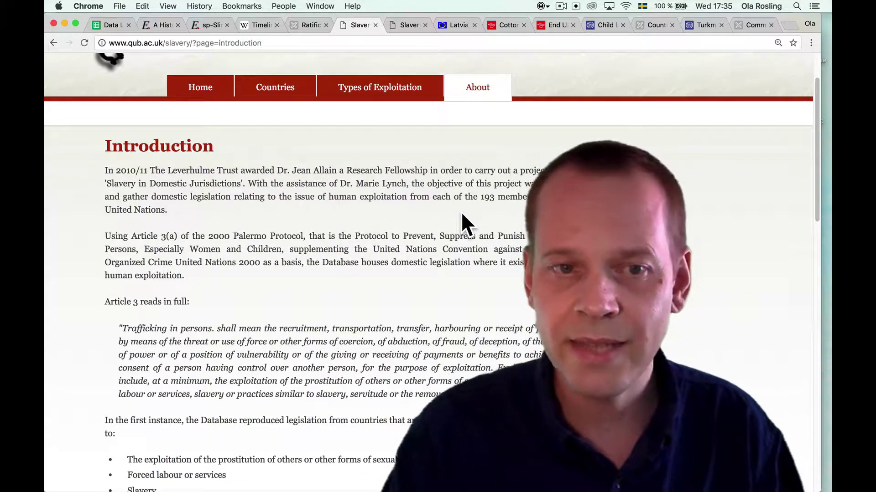
{"action": "scroll", "coordinate": [460, 211], "scroll_direction": "down", "scroll_amount": 1}
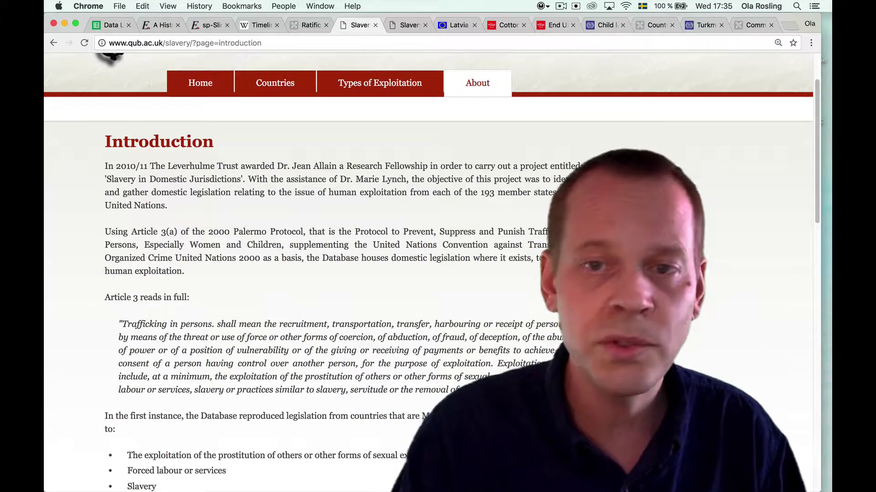
{"action": "scroll", "coordinate": [274, 239], "scroll_direction": "down", "scroll_amount": 1}
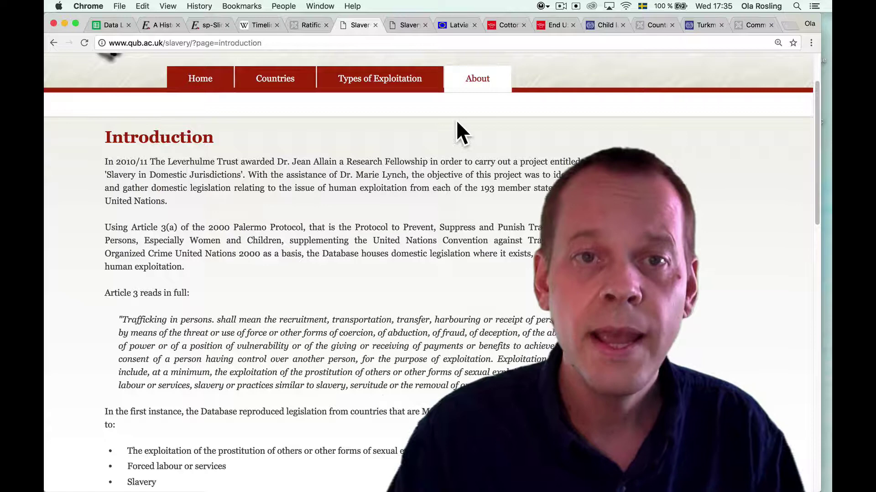
- Expand the full North Korean Constitution article text, then go to the Cotton Crimes page
{"action": "left_click", "coordinate": [275, 78]}
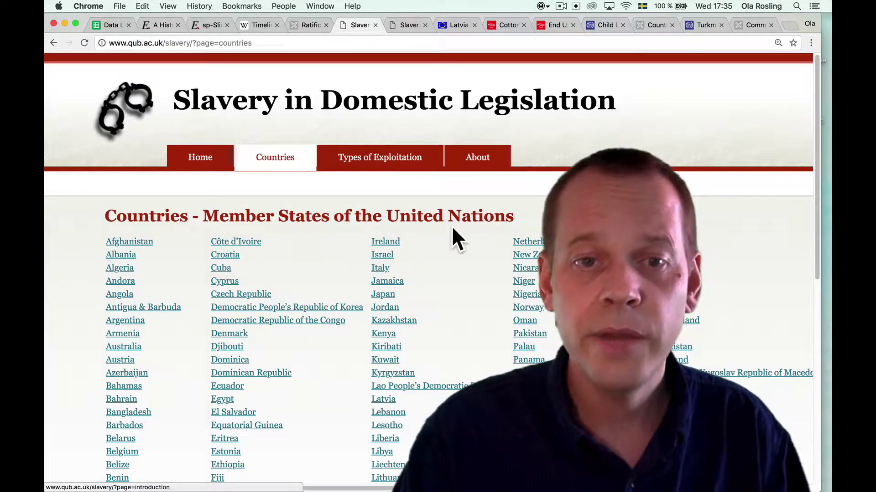
{"action": "scroll", "coordinate": [457, 239], "scroll_direction": "down", "scroll_amount": 3}
{"action": "scroll", "coordinate": [459, 268], "scroll_direction": "down", "scroll_amount": 2}
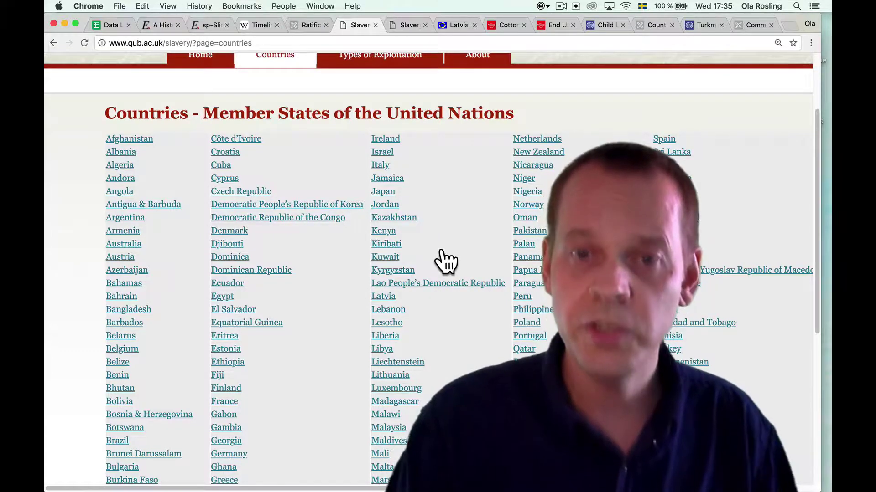
{"action": "scroll", "coordinate": [448, 256], "scroll_direction": "down", "scroll_amount": 1}
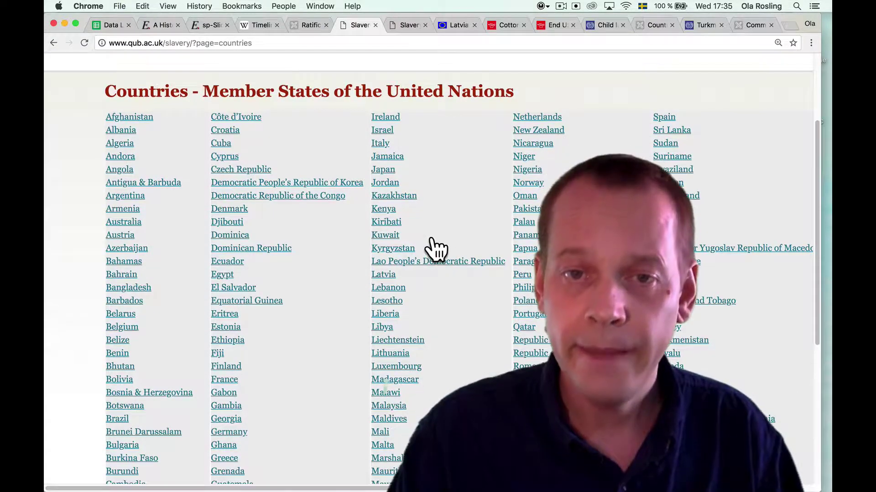
{"action": "scroll", "coordinate": [356, 248], "scroll_direction": "up", "scroll_amount": 1}
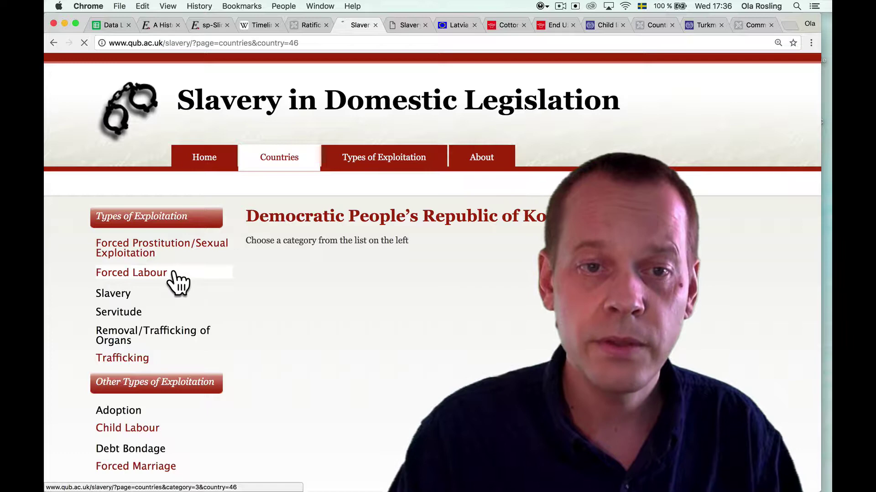
{"action": "scroll", "coordinate": [502, 281], "scroll_direction": "down", "scroll_amount": 5}
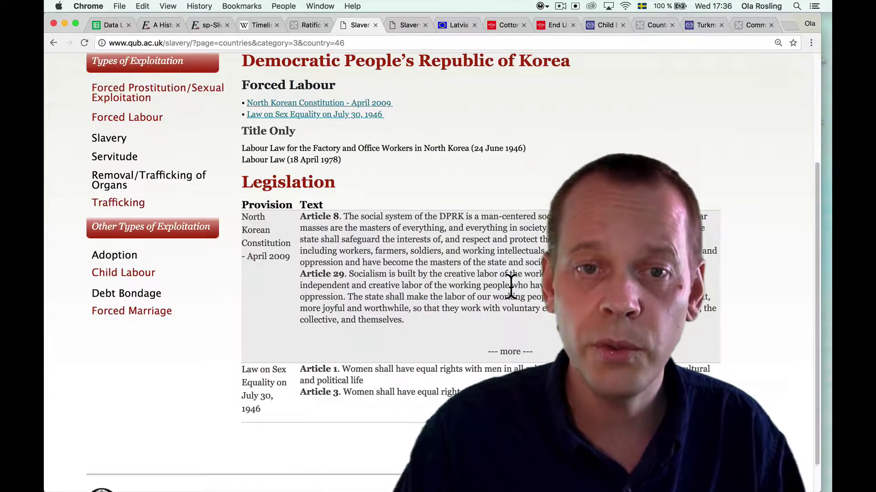
{"action": "scroll", "coordinate": [513, 296], "scroll_direction": "down", "scroll_amount": 1}
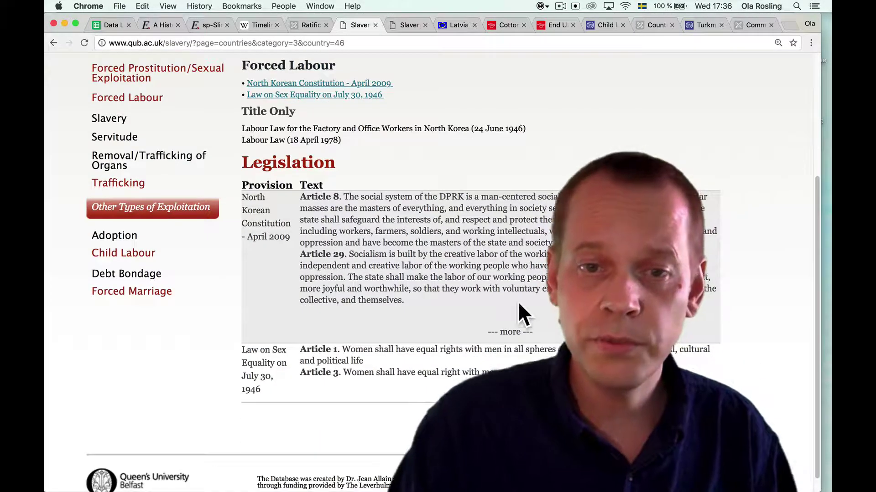
{"action": "left_click", "coordinate": [510, 333]}
{"action": "scroll", "coordinate": [510, 333], "scroll_direction": "down", "scroll_amount": 8}
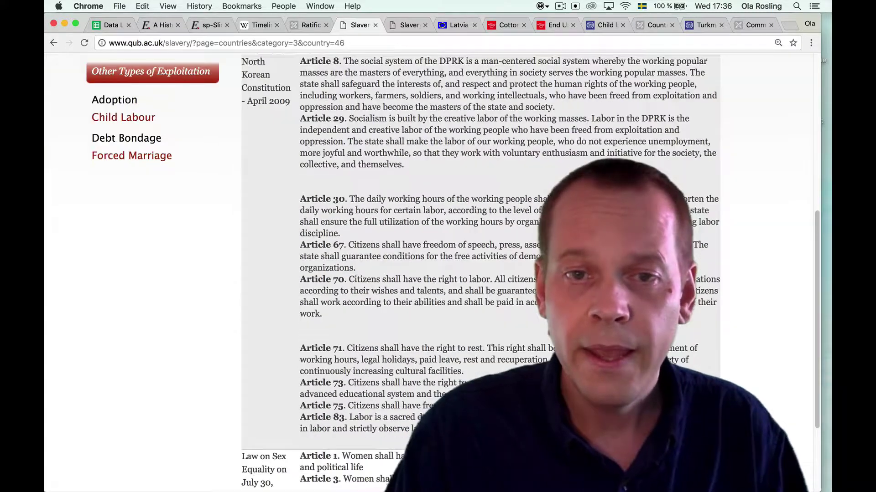
{"action": "scroll", "coordinate": [510, 332], "scroll_direction": "down", "scroll_amount": 1}
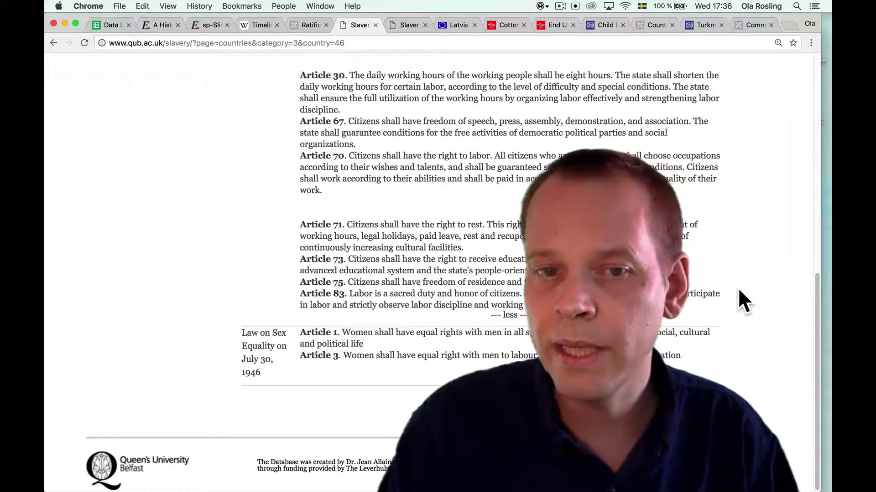
{"action": "scroll", "coordinate": [738, 287], "scroll_direction": "up", "scroll_amount": 8}
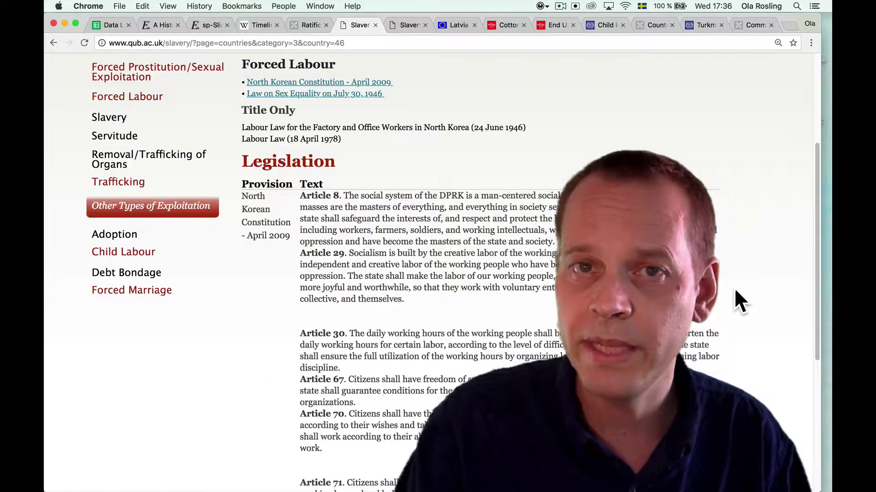
{"action": "scroll", "coordinate": [738, 288], "scroll_direction": "up", "scroll_amount": 5}
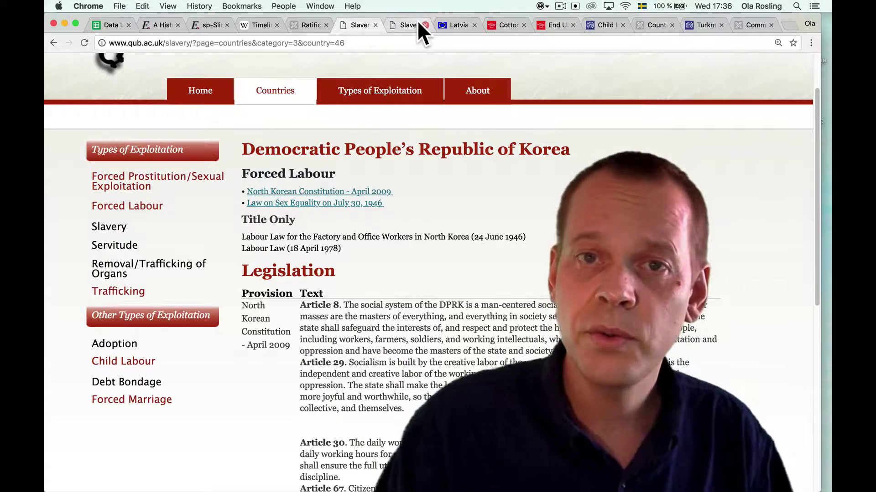
{"action": "scroll", "coordinate": [668, 119], "scroll_direction": "up", "scroll_amount": 3}
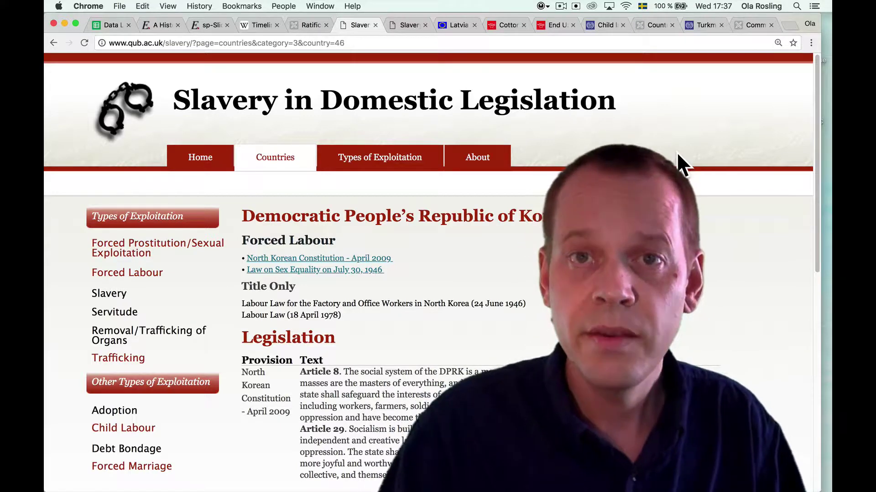
{"action": "left_click", "coordinate": [507, 24]}
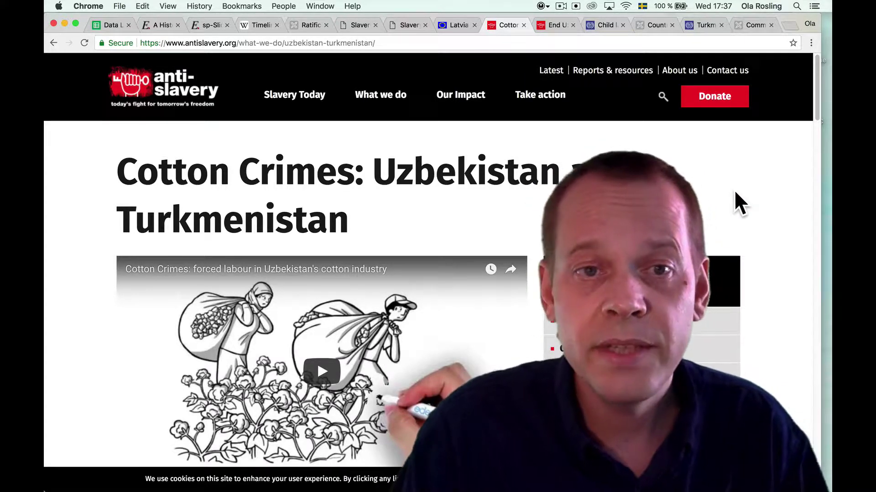
{"action": "scroll", "coordinate": [734, 190], "scroll_direction": "down", "scroll_amount": 1}
{"action": "scroll", "coordinate": [735, 190], "scroll_direction": "down", "scroll_amount": 1}
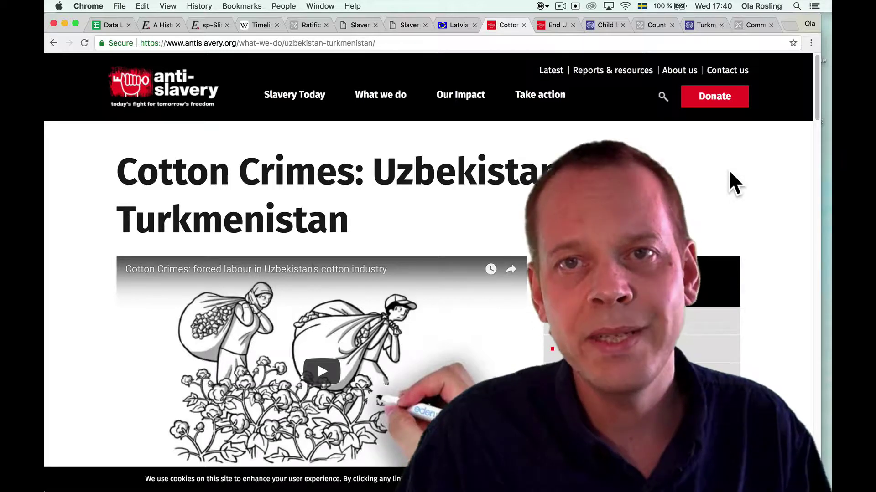
- Open the ILO article 'Uzbekistan ends systematic use of child labour'
{"action": "left_click", "coordinate": [610, 27]}
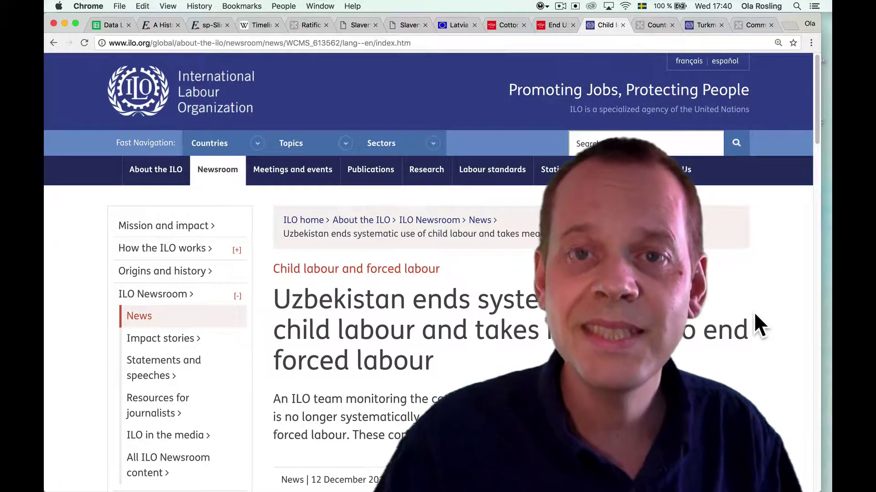
{"action": "scroll", "coordinate": [753, 314], "scroll_direction": "down", "scroll_amount": 4}
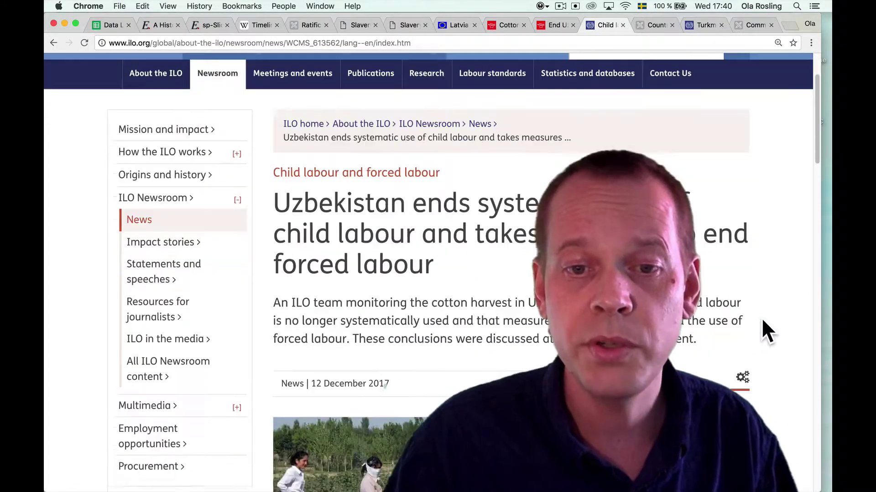
{"action": "scroll", "coordinate": [762, 317], "scroll_direction": "down", "scroll_amount": 3}
{"action": "scroll", "coordinate": [767, 316], "scroll_direction": "down", "scroll_amount": 3}
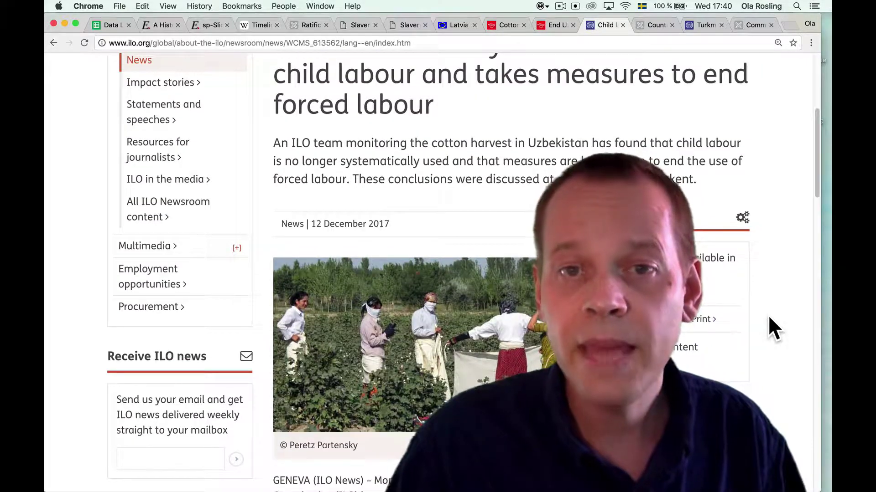
{"action": "scroll", "coordinate": [769, 315], "scroll_direction": "up", "scroll_amount": 1}
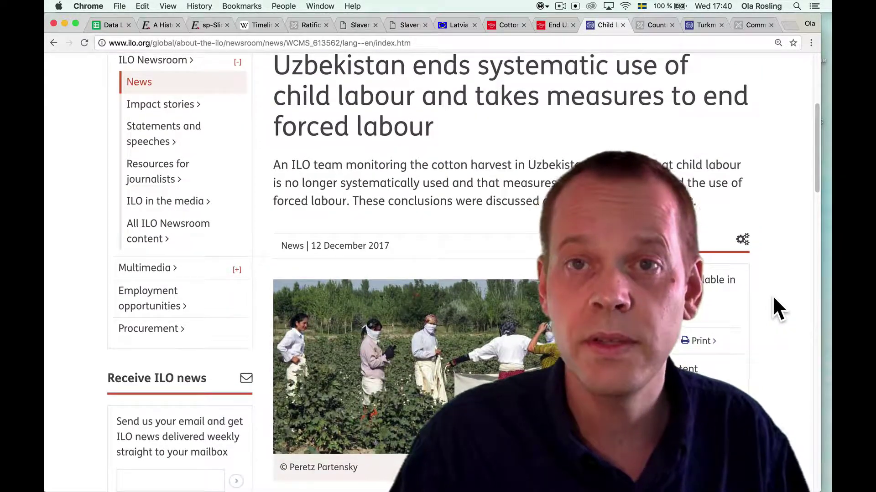
{"action": "scroll", "coordinate": [772, 295], "scroll_direction": "down", "scroll_amount": 1}
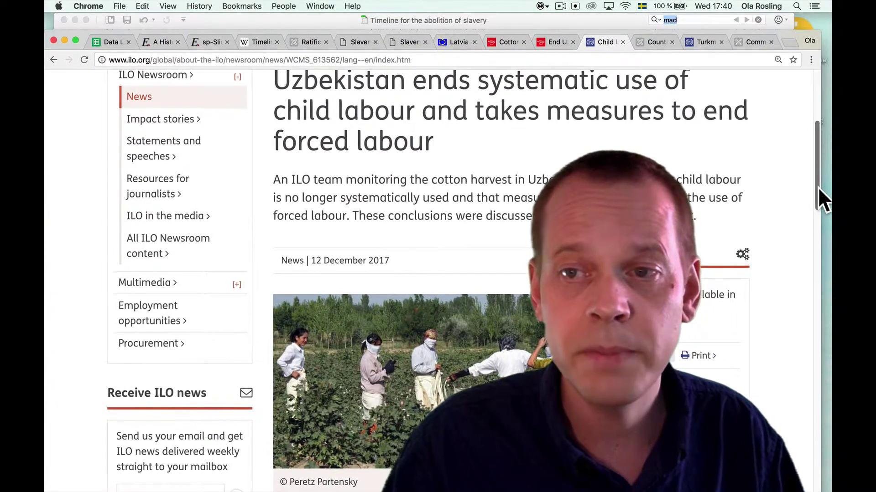
{"action": "left_click_drag", "start_coordinate": [816, 187], "coordinate": [812, 242]}
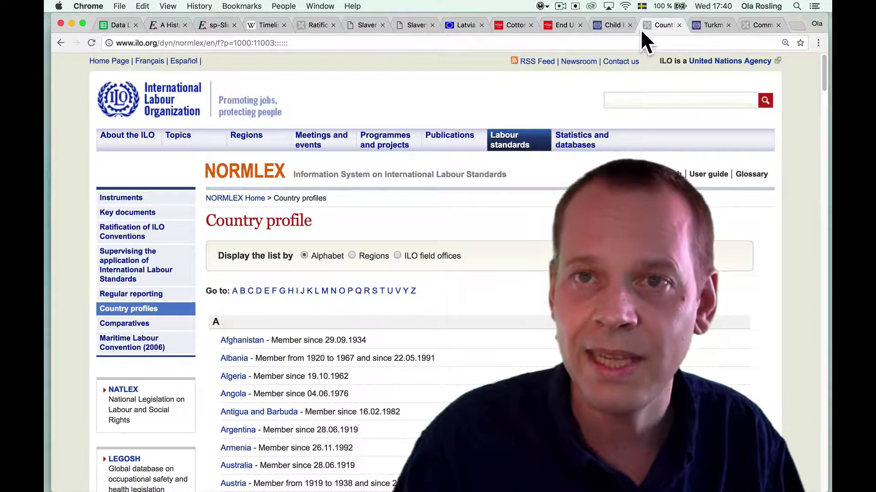
- View the ILO Turkmenistan country page and its NORMLEX forced labour case discussion
{"action": "left_click", "coordinate": [701, 21]}
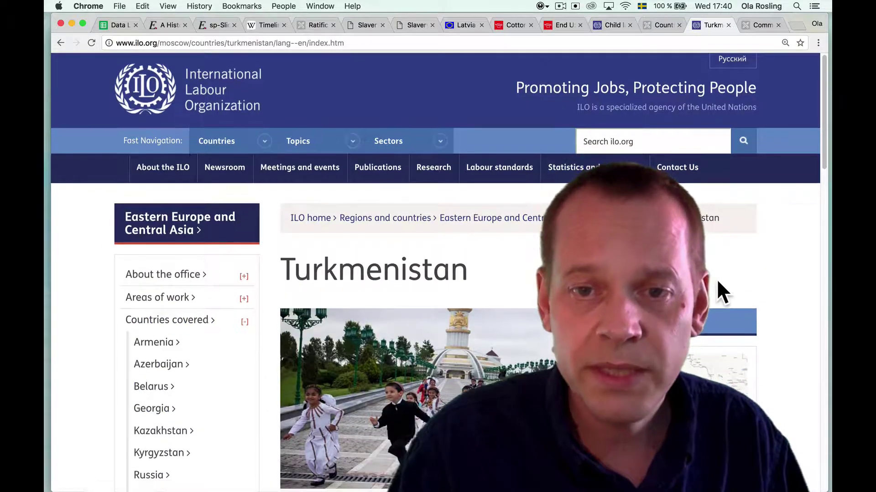
{"action": "scroll", "coordinate": [803, 275], "scroll_direction": "down", "scroll_amount": 5}
{"action": "scroll", "coordinate": [804, 275], "scroll_direction": "down", "scroll_amount": 3}
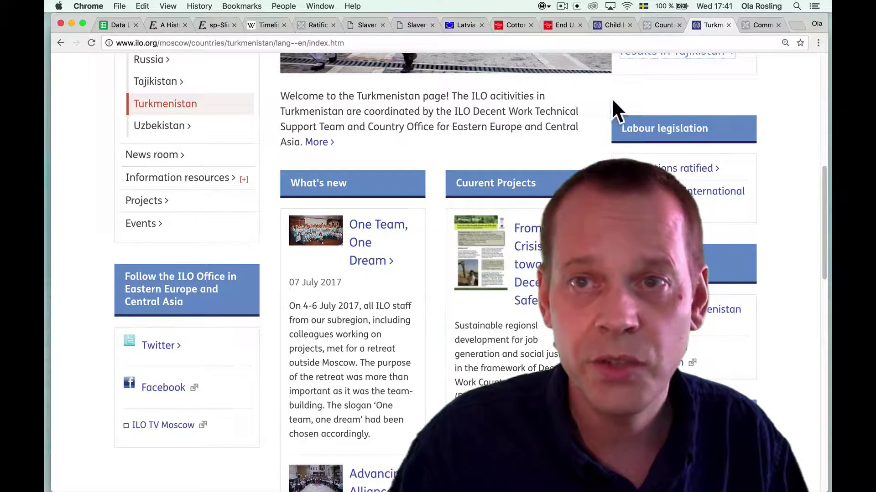
{"action": "left_click", "coordinate": [759, 25]}
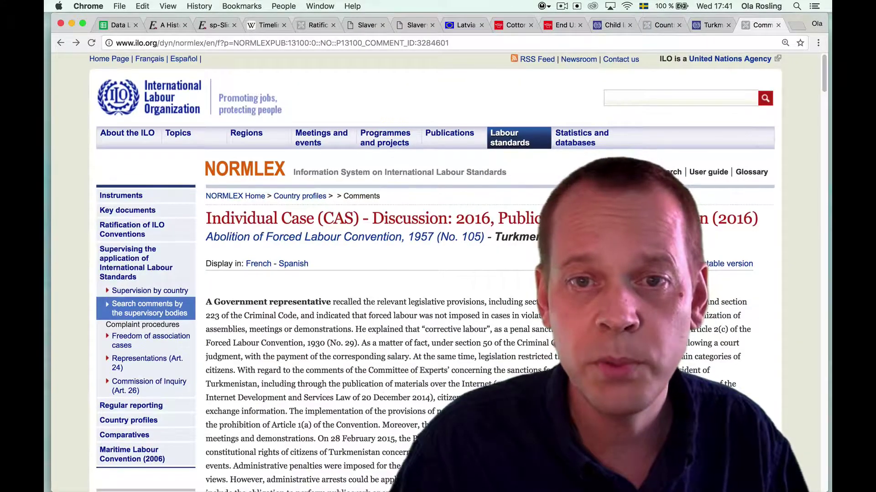
{"action": "scroll", "coordinate": [438, 274], "scroll_direction": "down", "scroll_amount": 3}
{"action": "scroll", "coordinate": [439, 274], "scroll_direction": "down", "scroll_amount": 3}
{"action": "scroll", "coordinate": [438, 274], "scroll_direction": "down", "scroll_amount": 2}
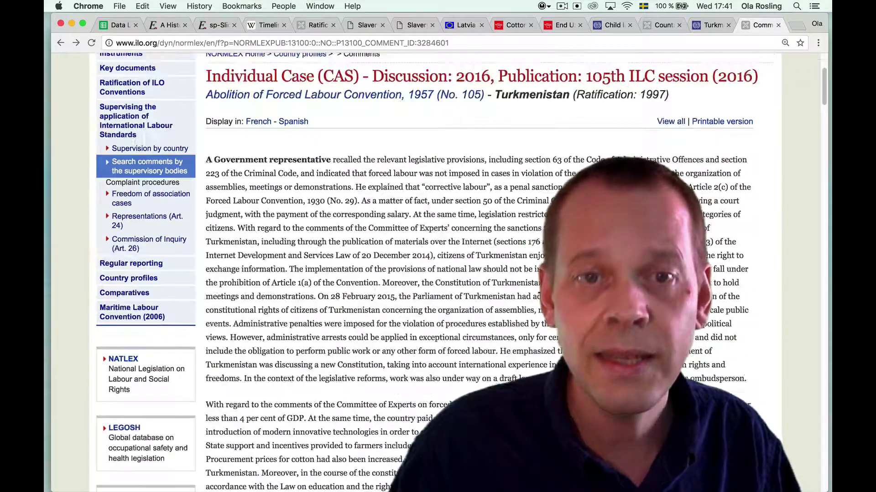
{"action": "scroll", "coordinate": [438, 273], "scroll_direction": "down", "scroll_amount": 2}
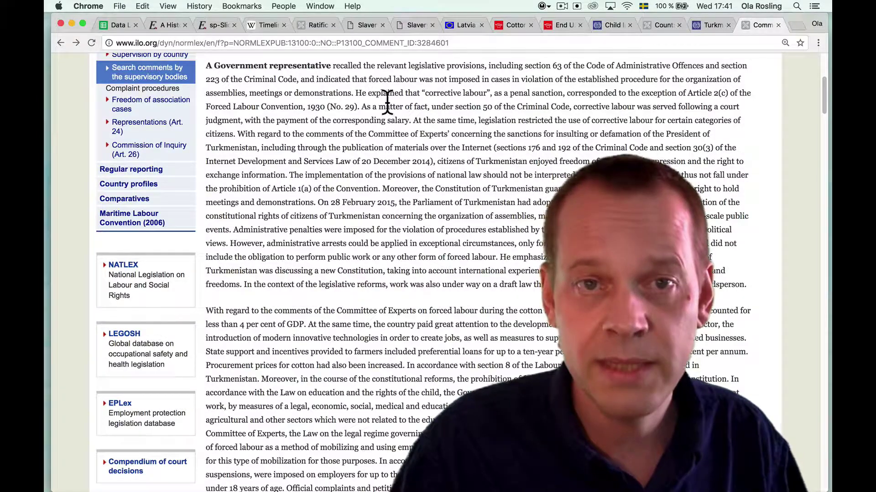
{"action": "scroll", "coordinate": [417, 107], "scroll_direction": "up", "scroll_amount": 1}
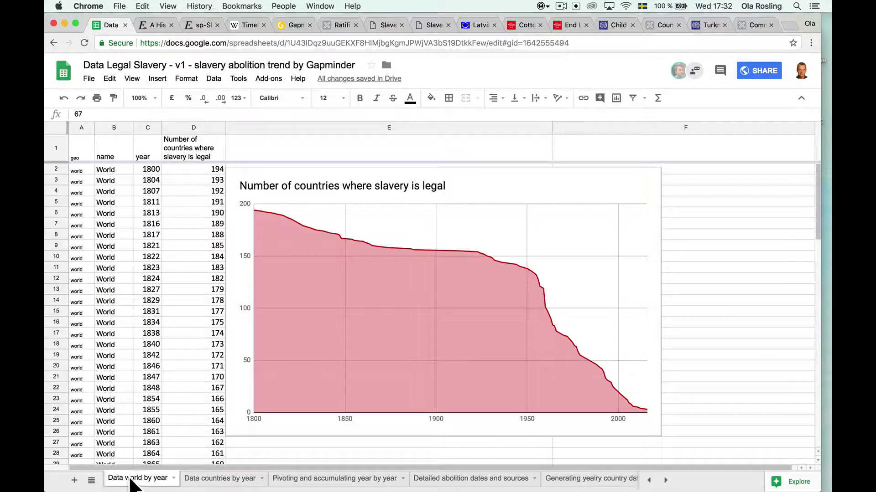
- Browse the pivoting, detailed abolition dates and yearly-data sheets, ending on 'Data world by year'
{"action": "left_click", "coordinate": [218, 478]}
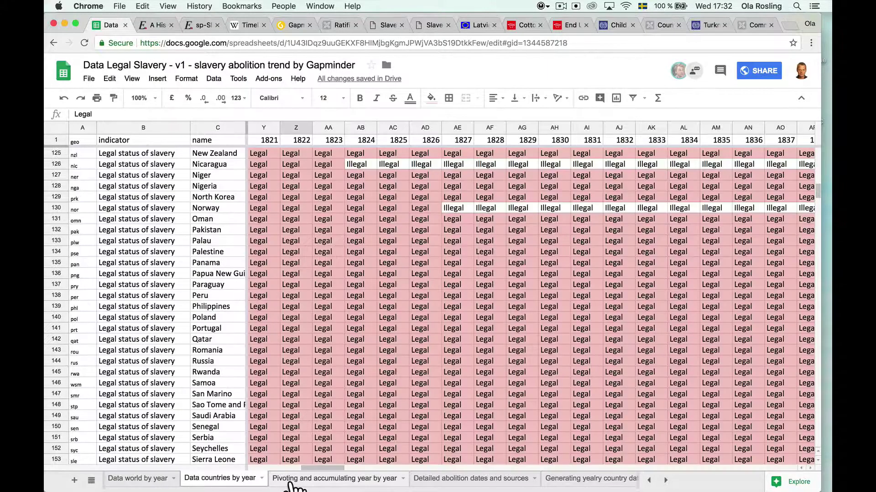
{"action": "left_click", "coordinate": [307, 479]}
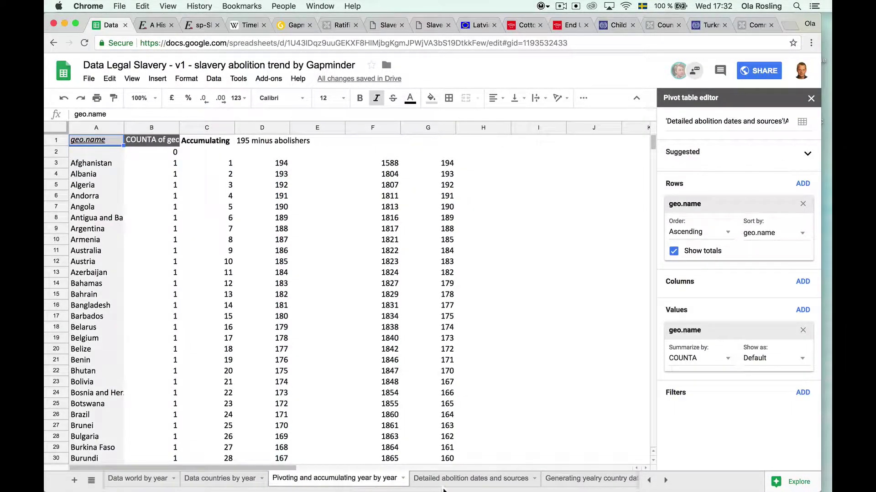
{"action": "left_click", "coordinate": [487, 478]}
{"action": "left_click", "coordinate": [581, 478]}
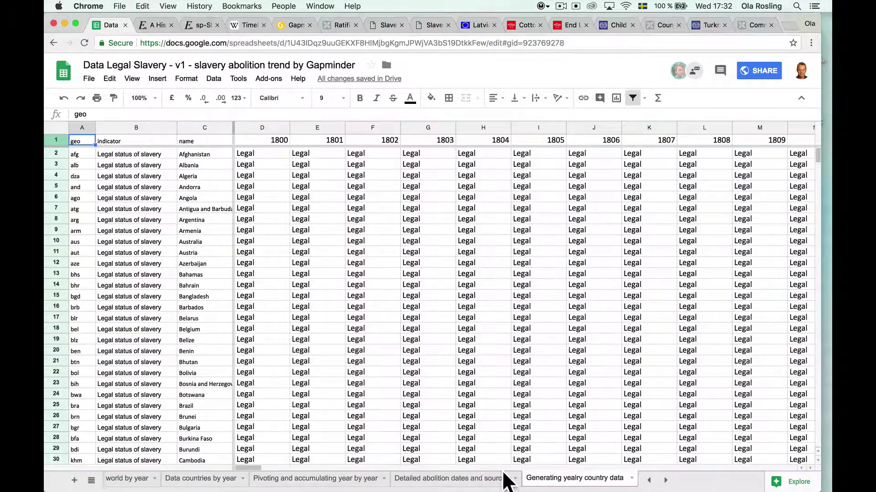
{"action": "left_click", "coordinate": [479, 478]}
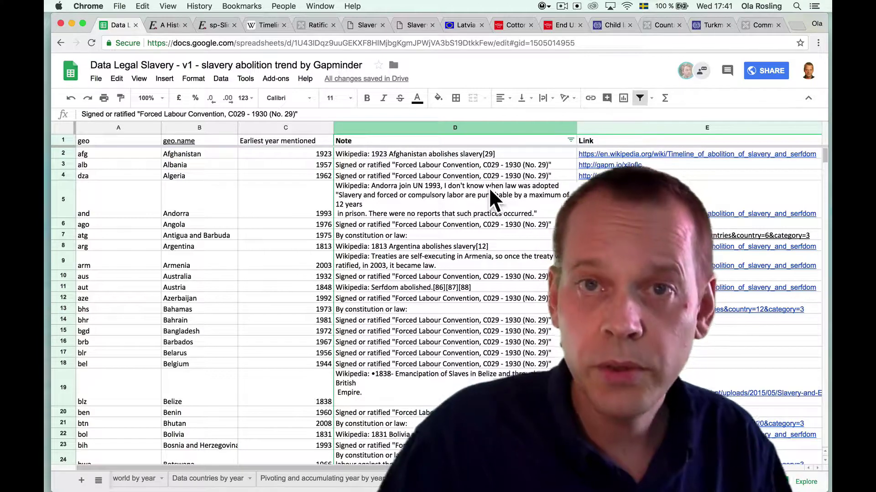
{"action": "scroll", "coordinate": [492, 199], "scroll_direction": "down", "scroll_amount": 5}
{"action": "scroll", "coordinate": [478, 220], "scroll_direction": "down", "scroll_amount": 5}
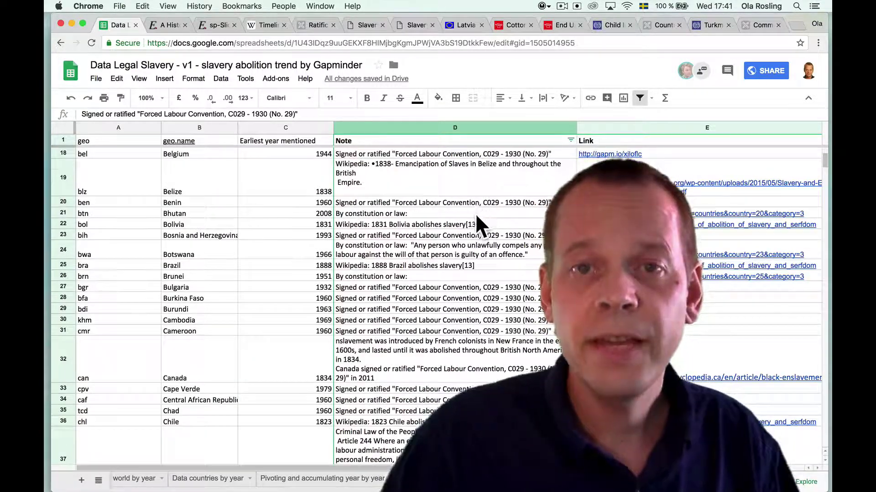
{"action": "scroll", "coordinate": [479, 226], "scroll_direction": "down", "scroll_amount": 5}
{"action": "scroll", "coordinate": [478, 226], "scroll_direction": "down", "scroll_amount": 5}
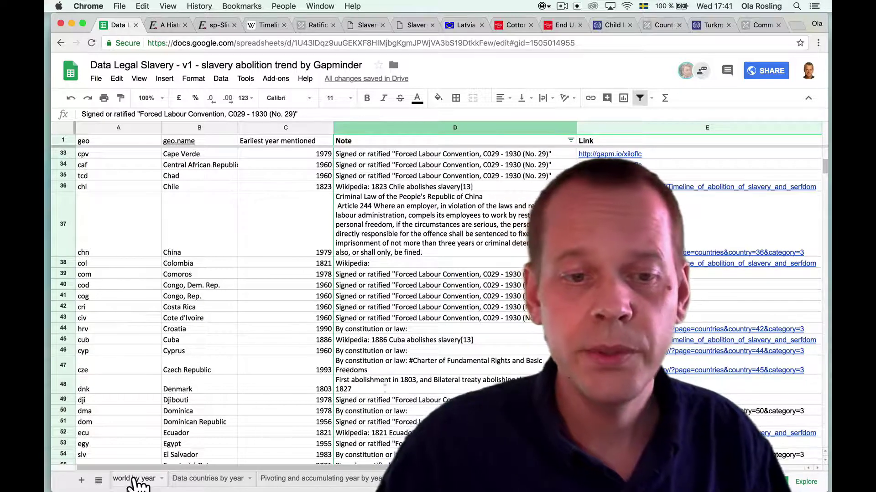
{"action": "left_click", "coordinate": [137, 479]}
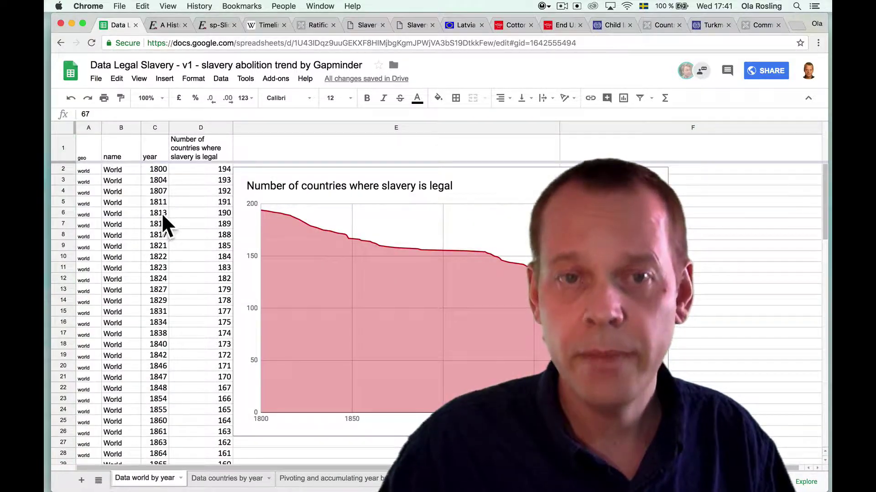